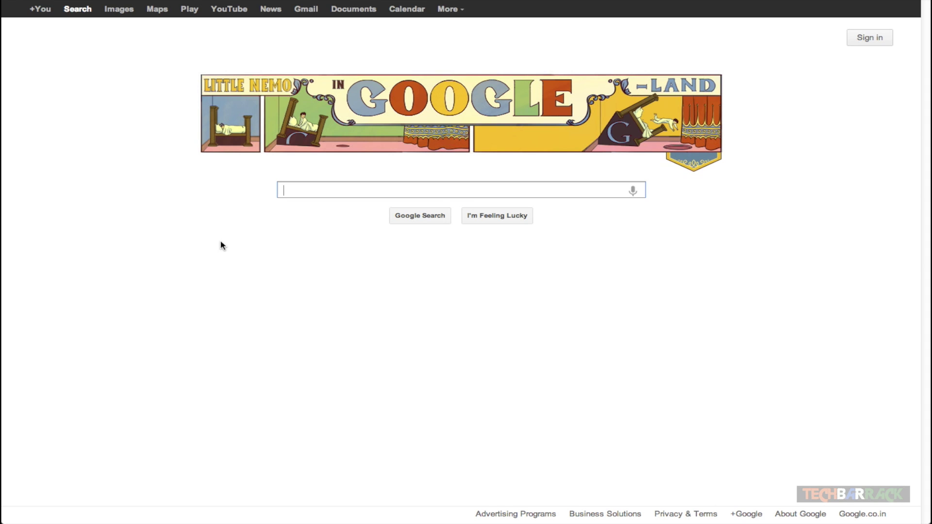
# - Search Google for 'android' to get its web results page
pyautogui.write('android')
pyautogui.press('Return')
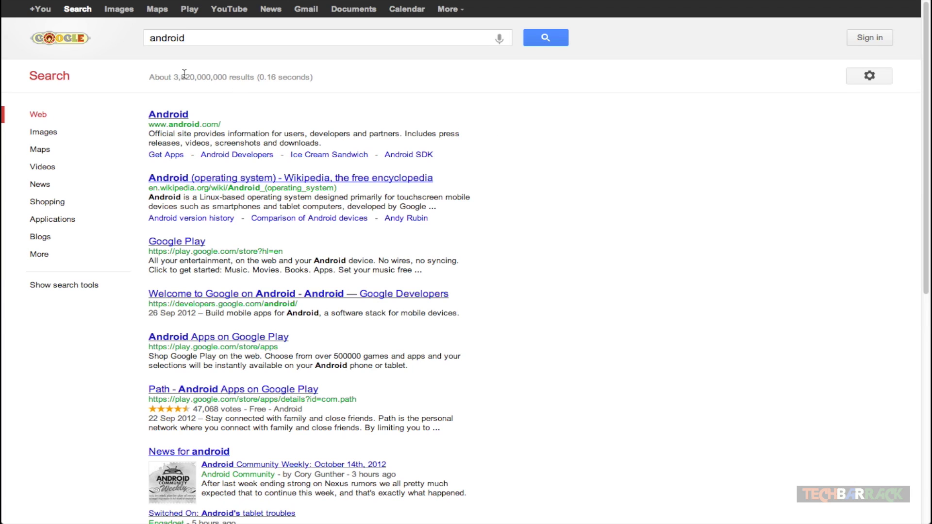
pyautogui.moveTo(175, 78); pyautogui.dragTo(226, 77)
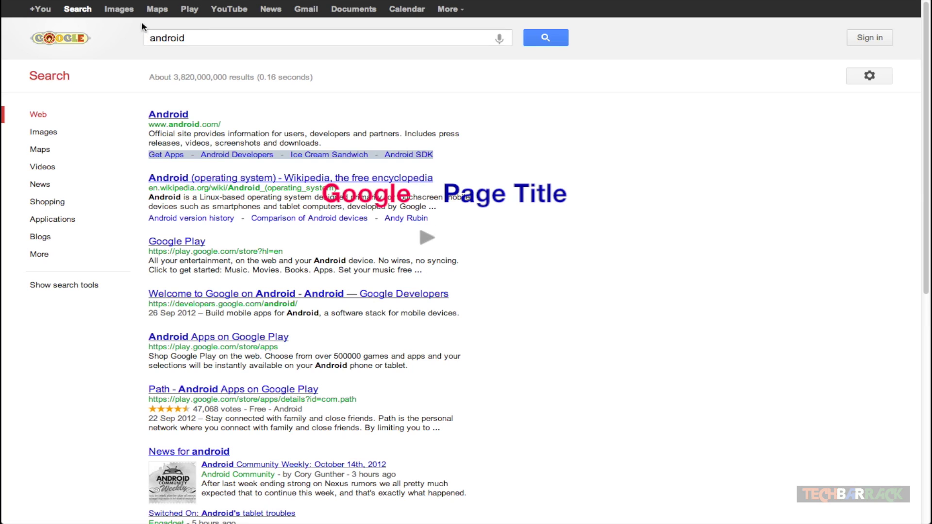
pyautogui.click(160, 38)
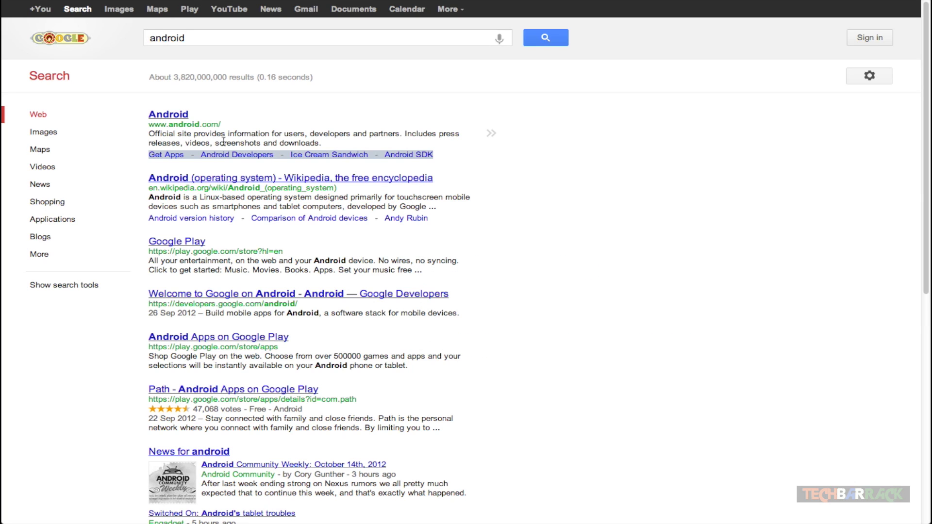
pyautogui.moveTo(221, 125); pyautogui.dragTo(151, 124)
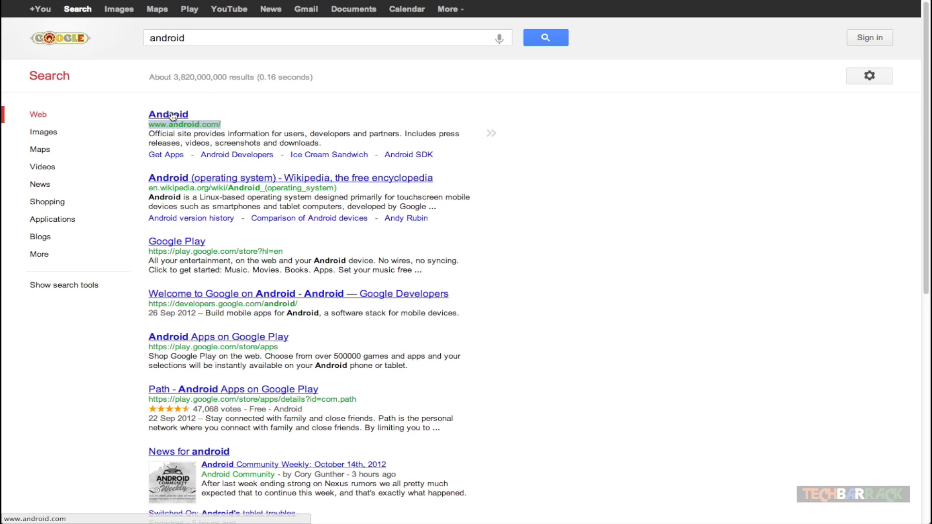
pyautogui.click(163, 38)
# - Replace 'android' in the search box with the partial operator 'inur'
pyautogui.doubleClick(163, 40)
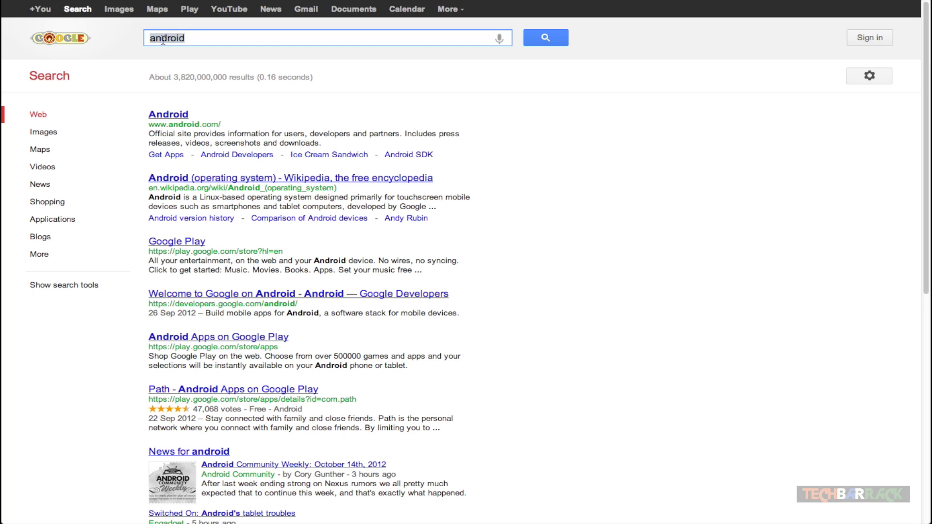
pyautogui.moveTo(235, 125); pyautogui.dragTo(149, 128)
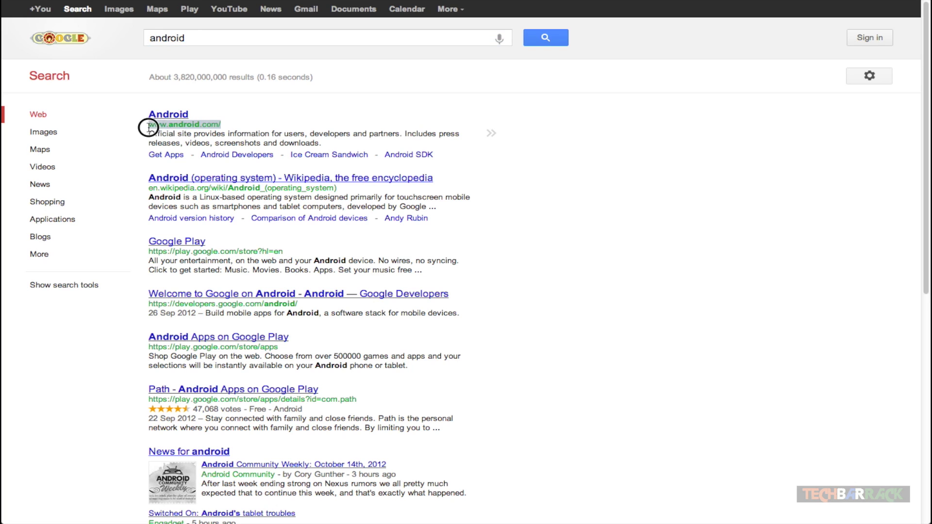
pyautogui.click(183, 37)
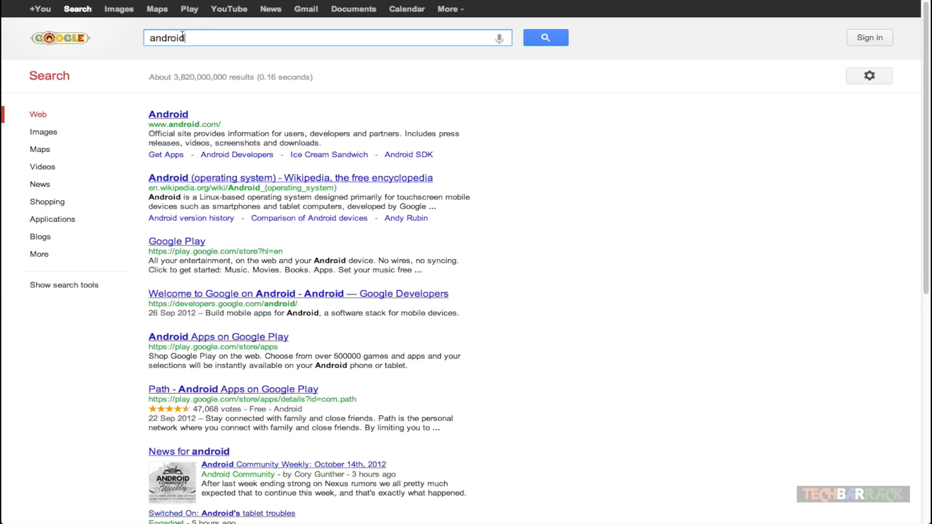
pyautogui.doubleClick(177, 38)
pyautogui.write('inurl:')
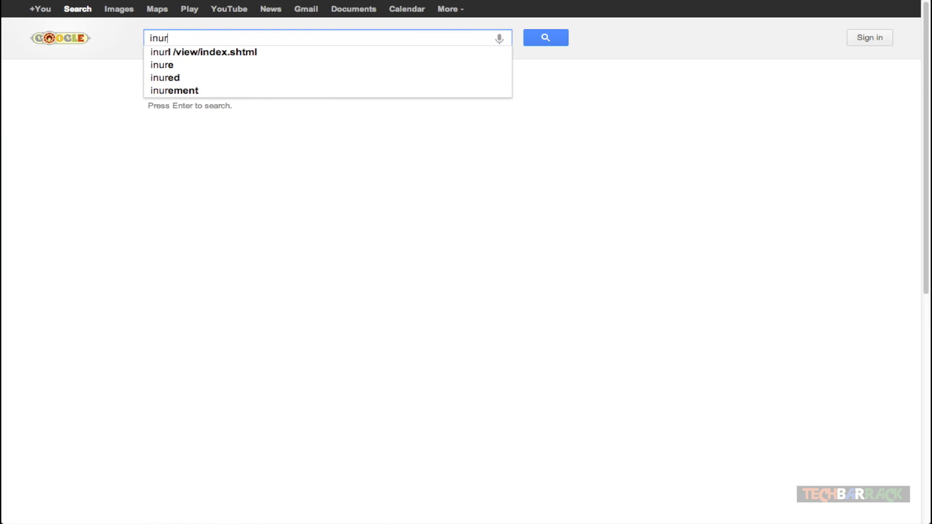
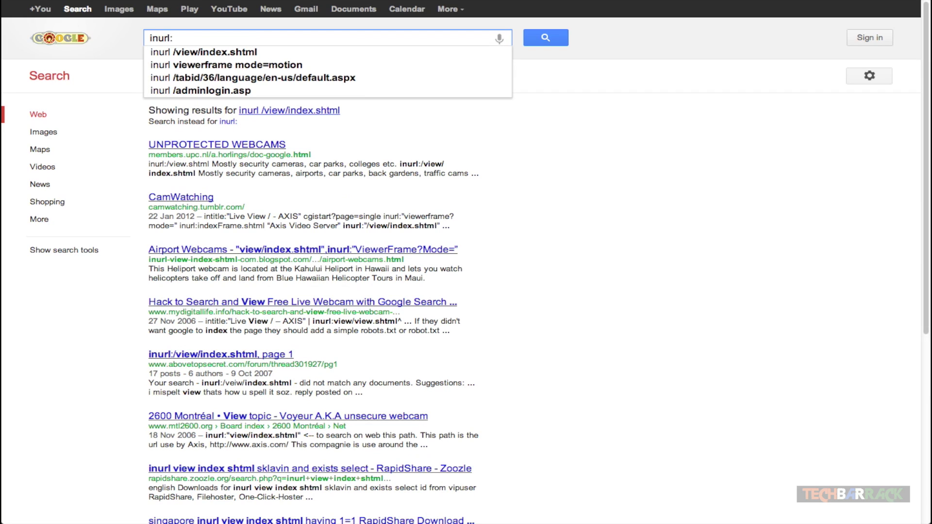
# - Search inurl:android and highlight the 201,000,000 count and the first result's address, title and description
pyautogui.write('l:android')
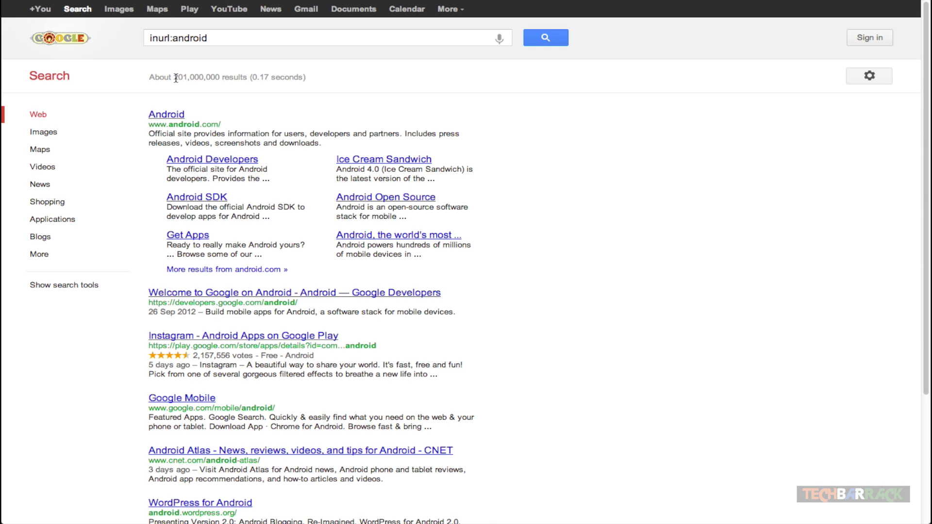
pyautogui.moveTo(175, 78); pyautogui.dragTo(220, 77)
pyautogui.click(194, 39)
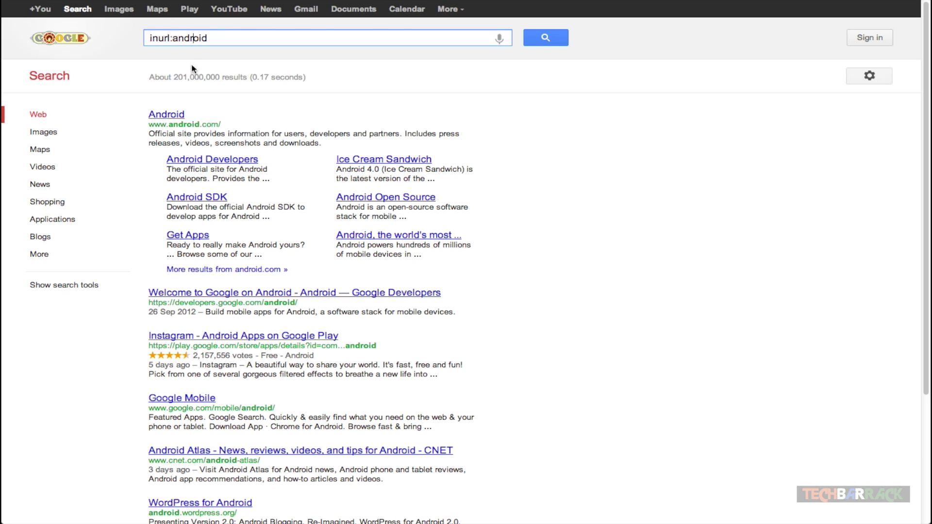
pyautogui.doubleClick(181, 125)
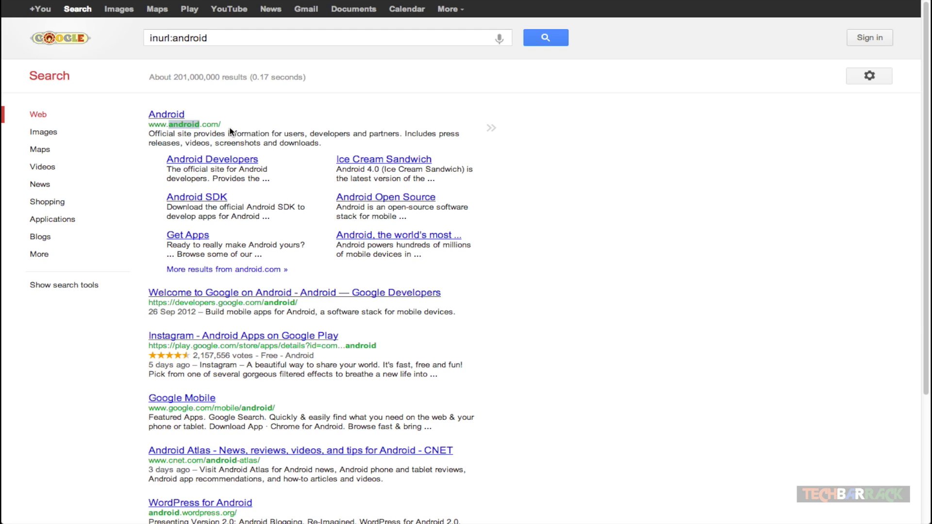
pyautogui.click(172, 114)
pyautogui.moveTo(171, 114); pyautogui.dragTo(185, 114)
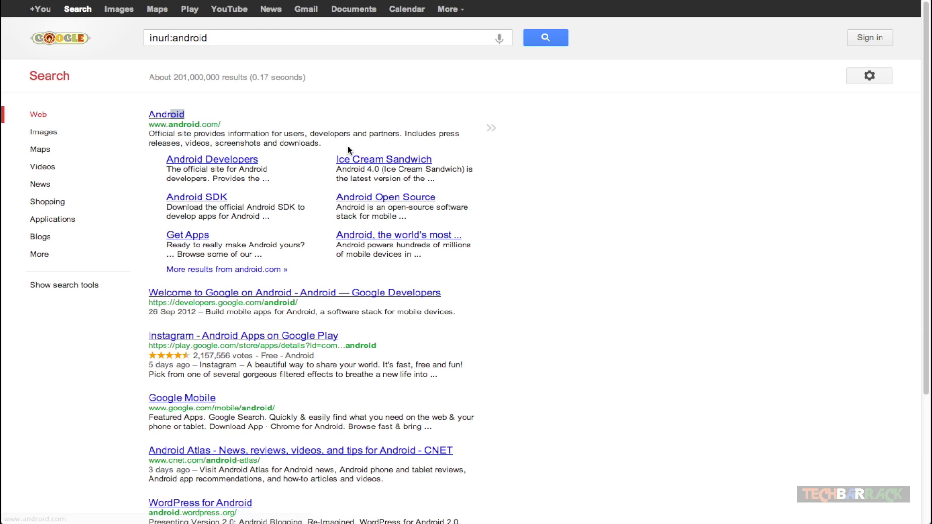
pyautogui.moveTo(327, 141); pyautogui.dragTo(149, 135)
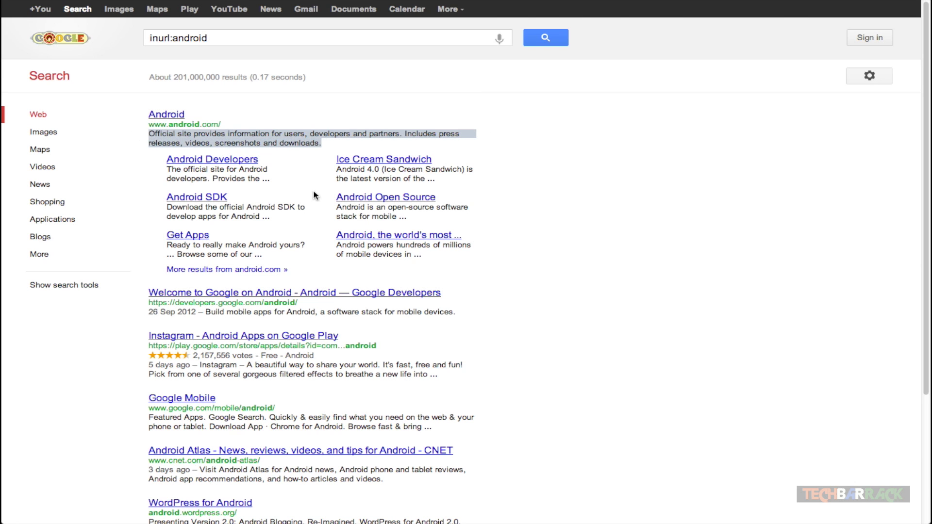
# - Select the inurl:android query and begin erasing the android keyword
pyautogui.scroll(-2, 288, 312)
pyautogui.scroll(-5, 288, 311)
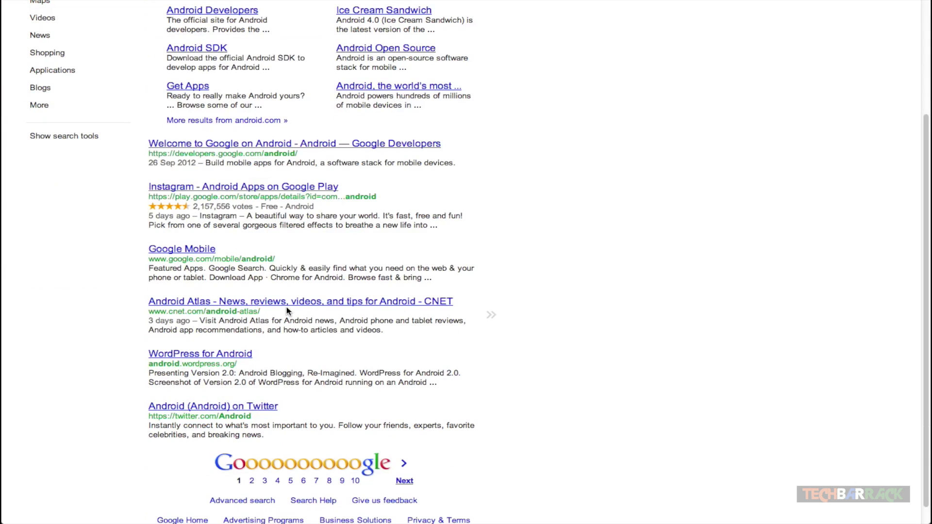
pyautogui.scroll(7, 286, 311)
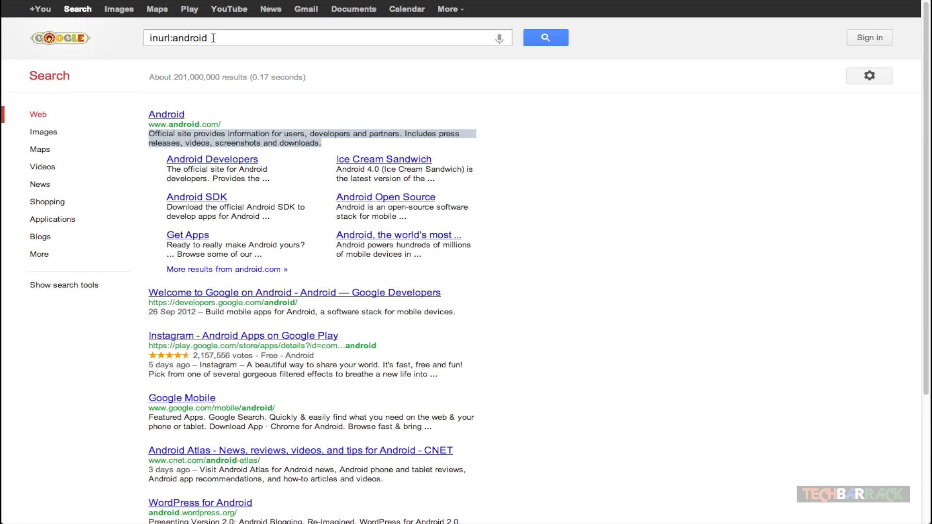
pyautogui.tripleClick(150, 37)
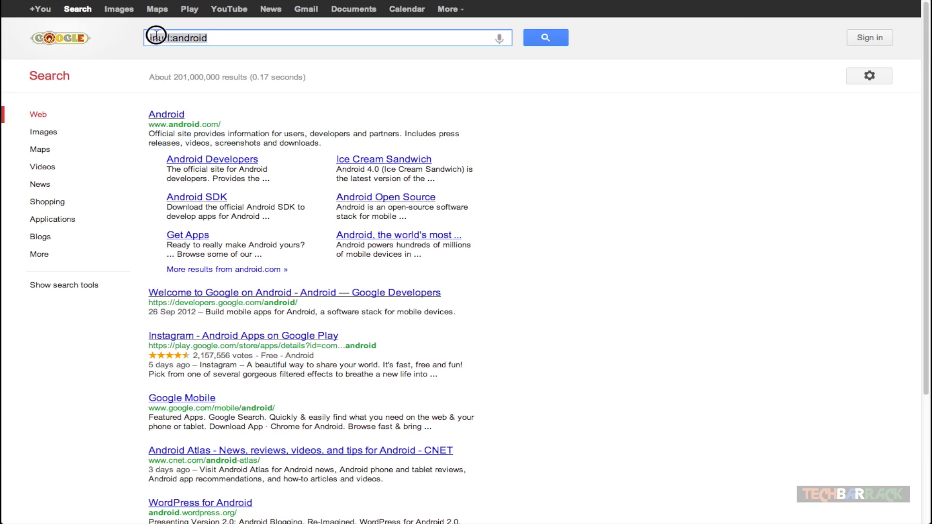
pyautogui.click(229, 42)
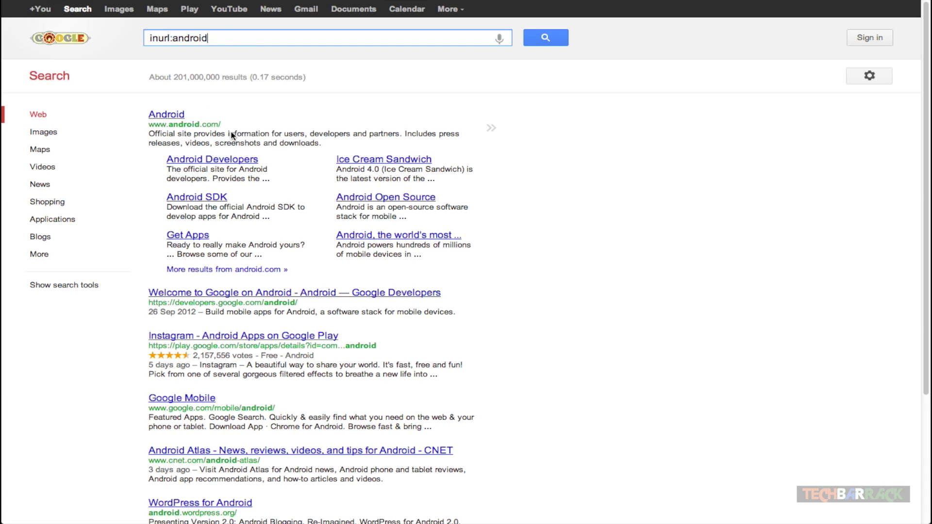
pyautogui.doubleClick(209, 36)
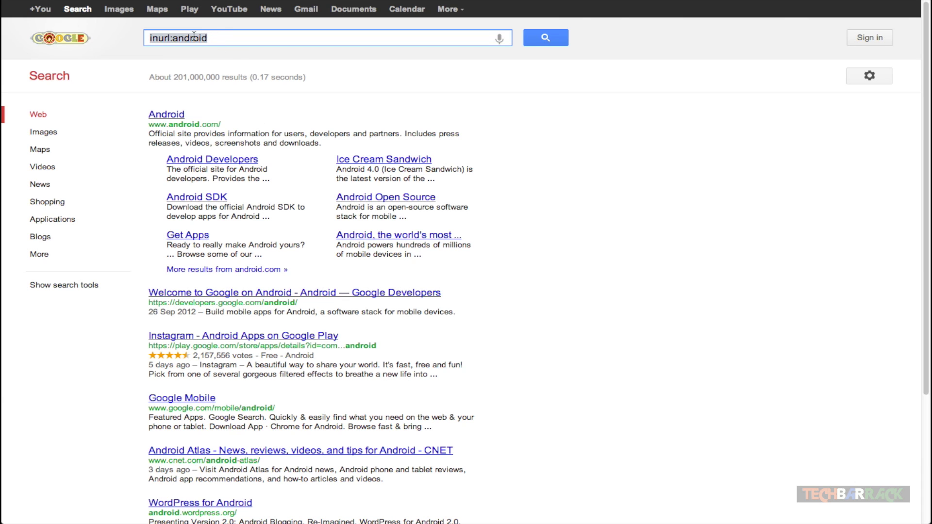
pyautogui.press('Right')
pyautogui.press('BackSpace')
pyautogui.press('BackSpace')
pyautogui.press('BackSpace')
pyautogui.press('BackSpace')
pyautogui.press('BackSpace')
pyautogui.press('BackSpace')
pyautogui.press('BackSpace')
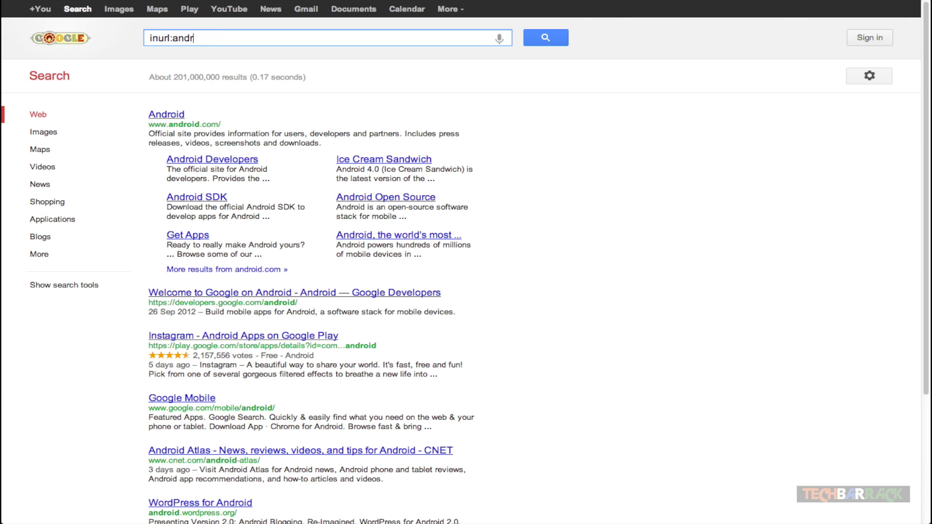
# - Search inurl:galaxy nexus and highlight the Wikipedia result's Galaxy_Nexus address, title, snippet and links
pyautogui.write('ga')
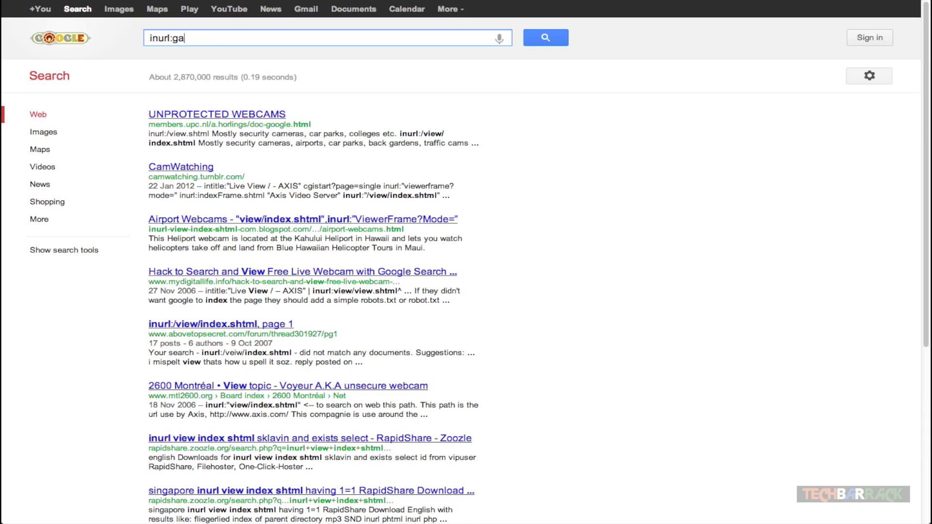
pyautogui.write('laxy nexus')
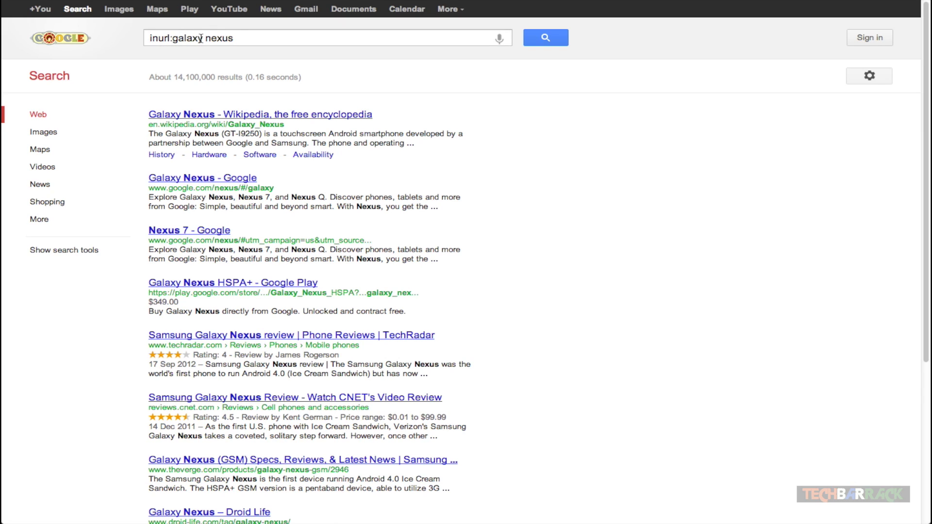
pyautogui.moveTo(202, 38); pyautogui.dragTo(146, 38)
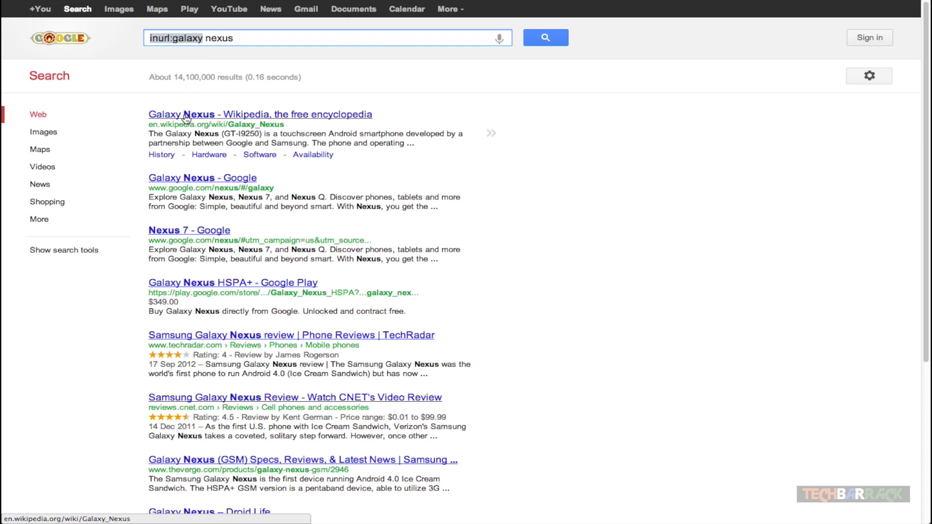
pyautogui.moveTo(284, 124); pyautogui.dragTo(201, 124)
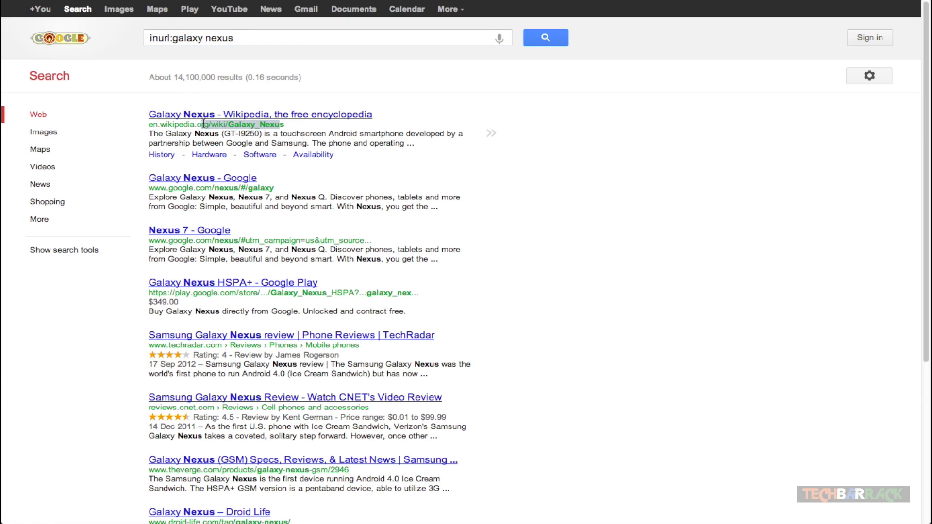
pyautogui.doubleClick(221, 38)
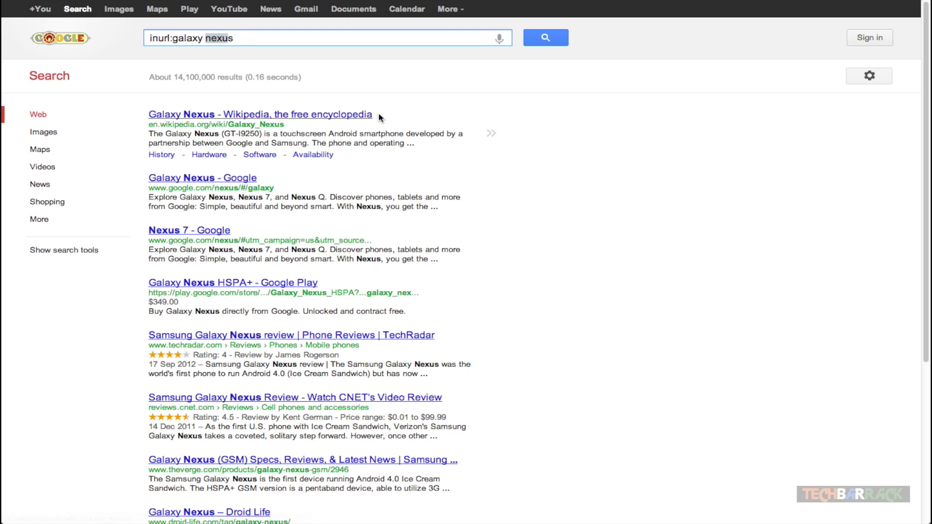
pyautogui.moveTo(381, 116); pyautogui.dragTo(215, 113)
pyautogui.moveTo(285, 125); pyautogui.dragTo(184, 125)
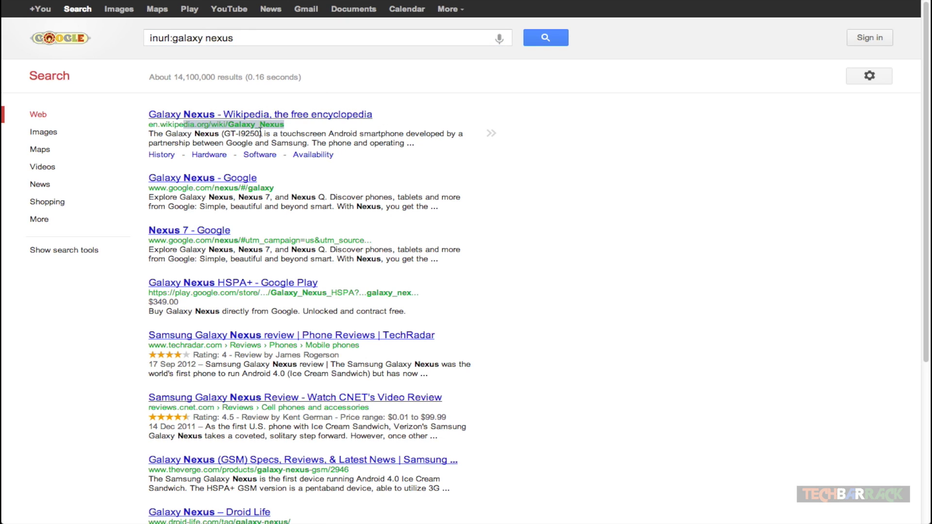
pyautogui.moveTo(411, 143); pyautogui.dragTo(150, 136)
pyautogui.moveTo(354, 154); pyautogui.dragTo(168, 155)
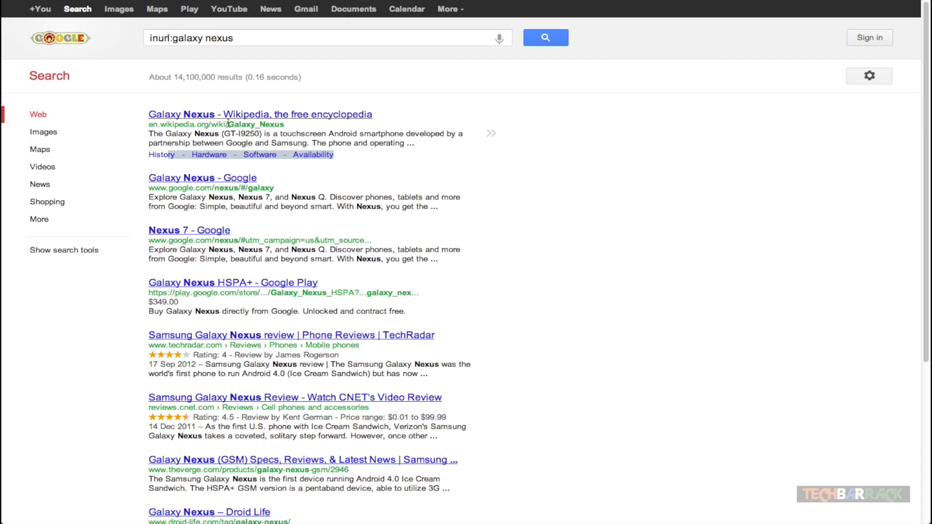
pyautogui.moveTo(228, 123); pyautogui.dragTo(248, 137)
# - Highlight the word Galaxy in the Wikipedia snippet and the result's title
pyautogui.scroll(-1, 241, 170)
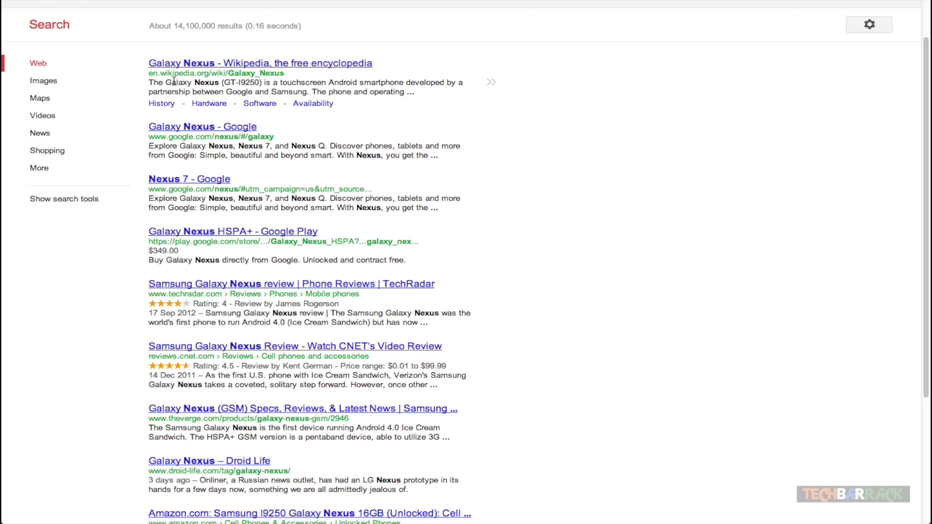
pyautogui.doubleClick(176, 81)
pyautogui.moveTo(408, 68); pyautogui.dragTo(420, 89)
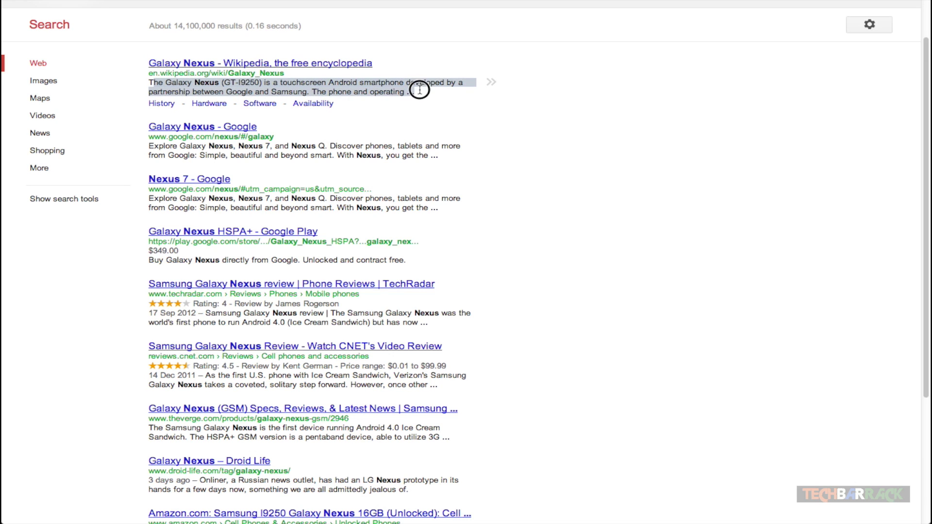
pyautogui.doubleClick(180, 82)
pyautogui.scroll(2, 383, 99)
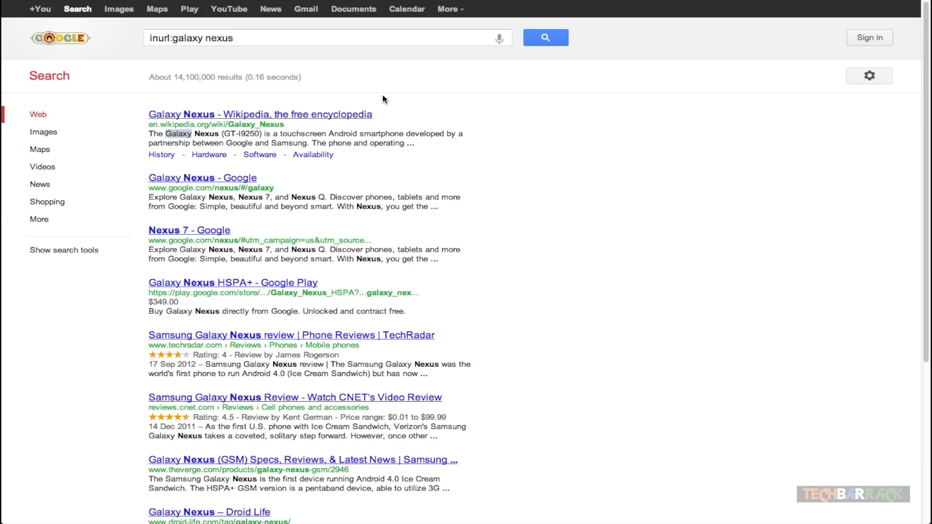
# - Re-highlight the Wikipedia title, URL and snippet, and place the caret after inurl: in the query
pyautogui.doubleClick(216, 37)
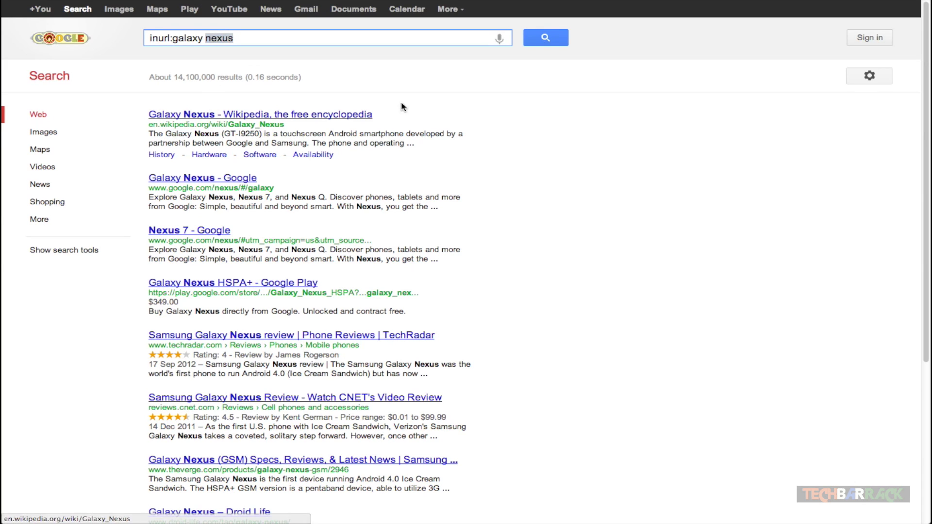
pyautogui.click(383, 113)
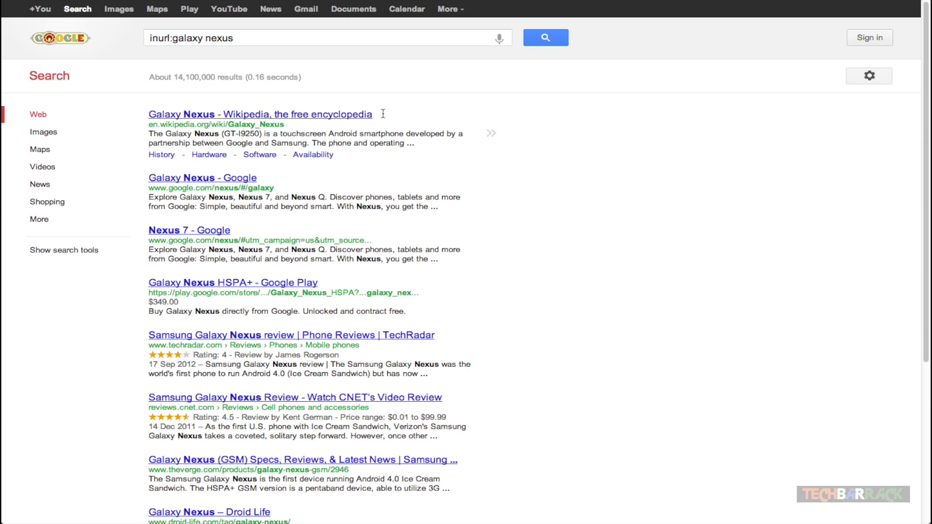
pyautogui.moveTo(383, 113); pyautogui.dragTo(192, 114)
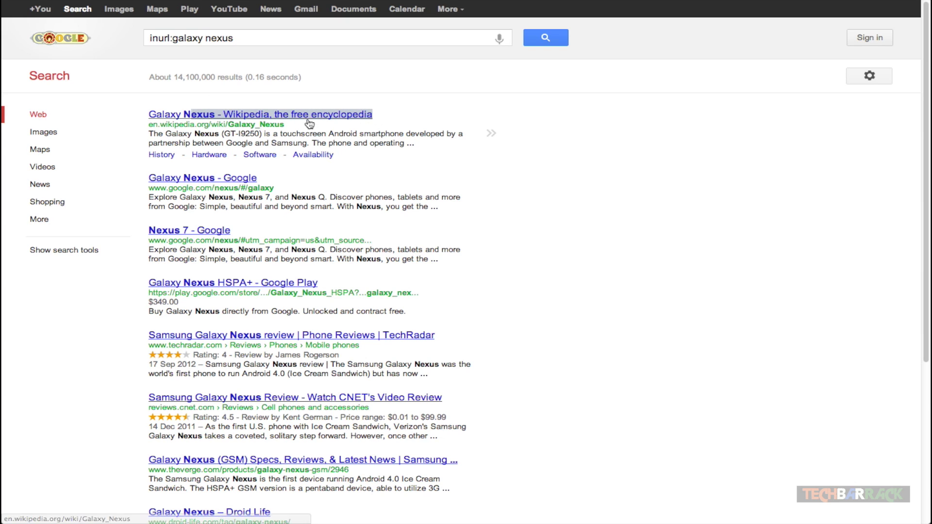
pyautogui.moveTo(309, 126); pyautogui.dragTo(174, 124)
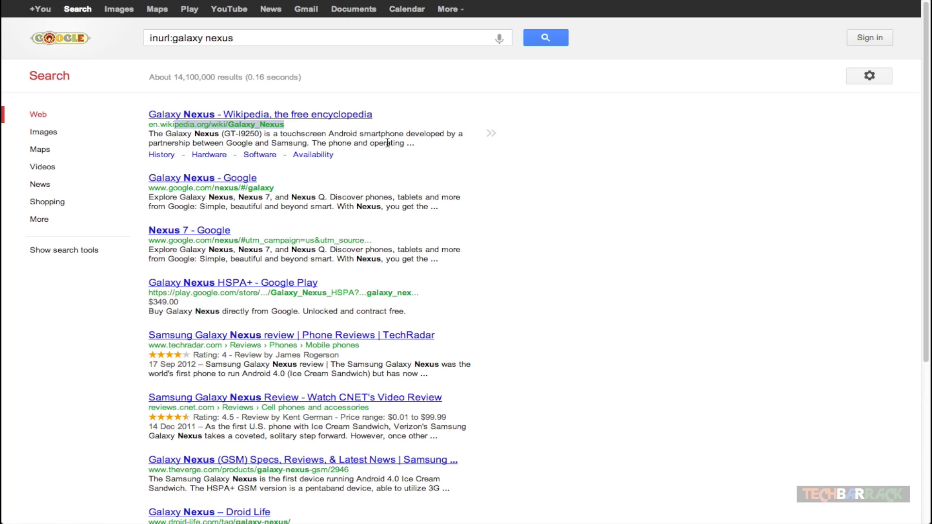
pyautogui.moveTo(424, 141); pyautogui.dragTo(158, 139)
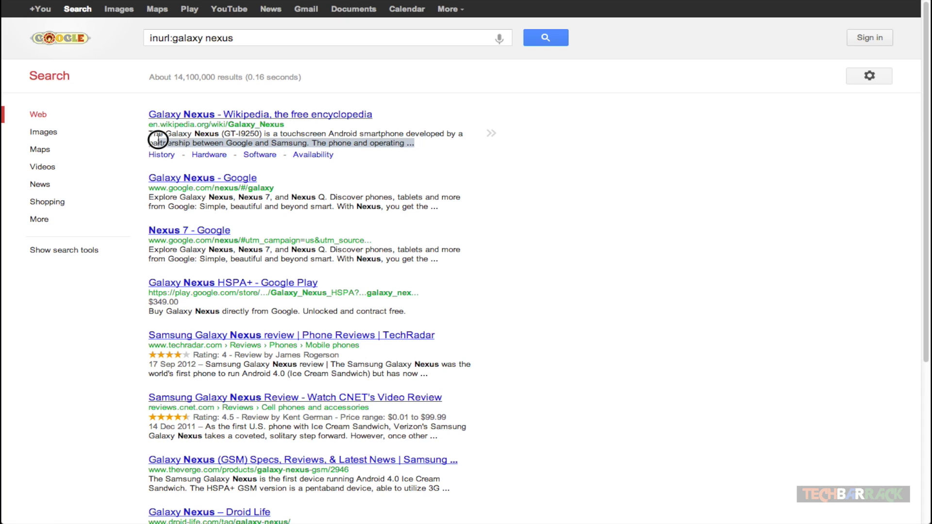
pyautogui.click(174, 38)
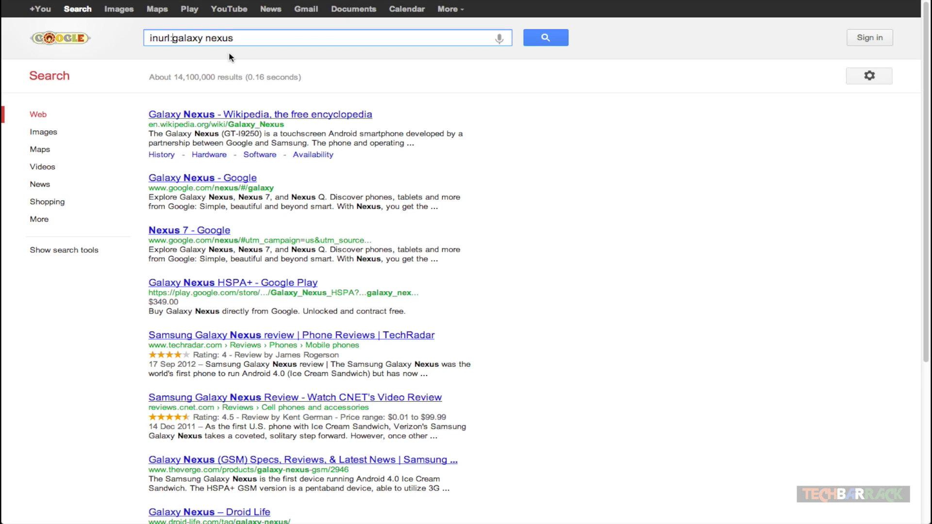
# - Quote the phrase as inurl:"galaxy nexus" and highlight the 1,480,000 result count and phrase
pyautogui.write('"')
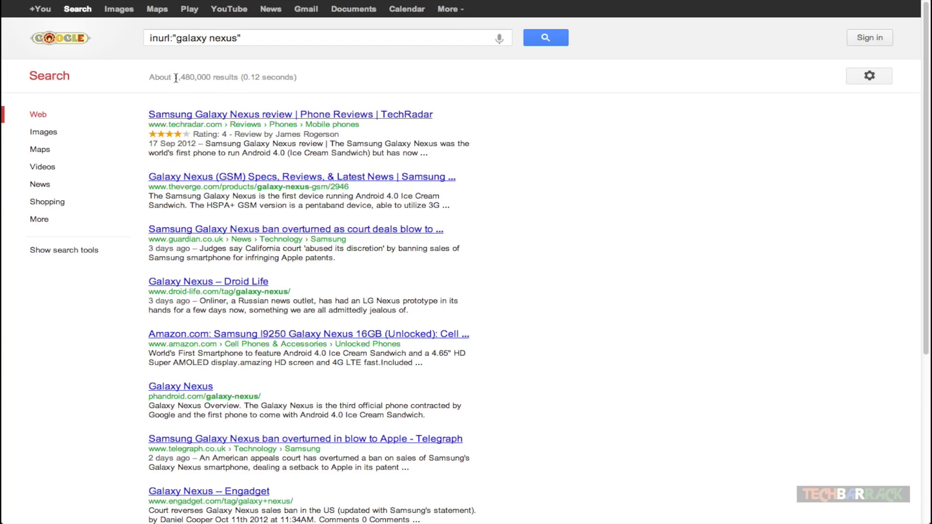
pyautogui.moveTo(175, 78); pyautogui.dragTo(209, 77)
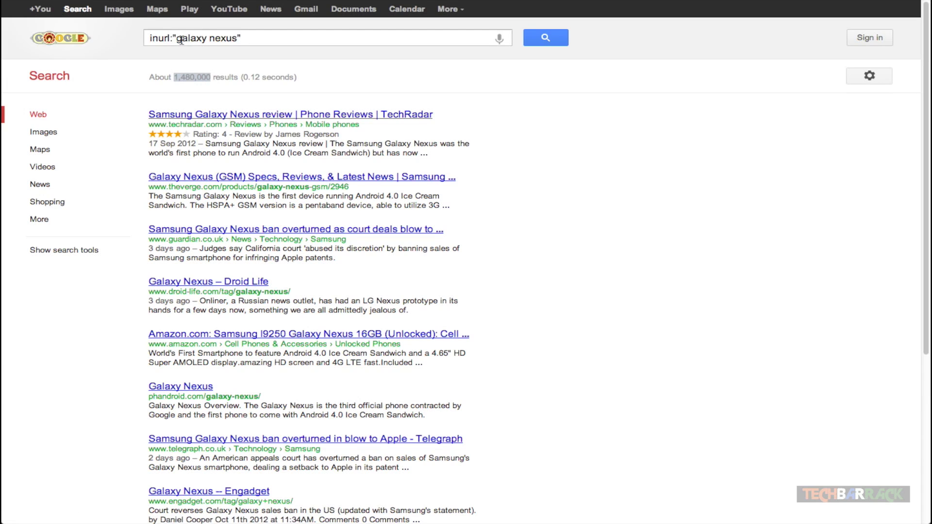
pyautogui.moveTo(177, 39); pyautogui.dragTo(236, 39)
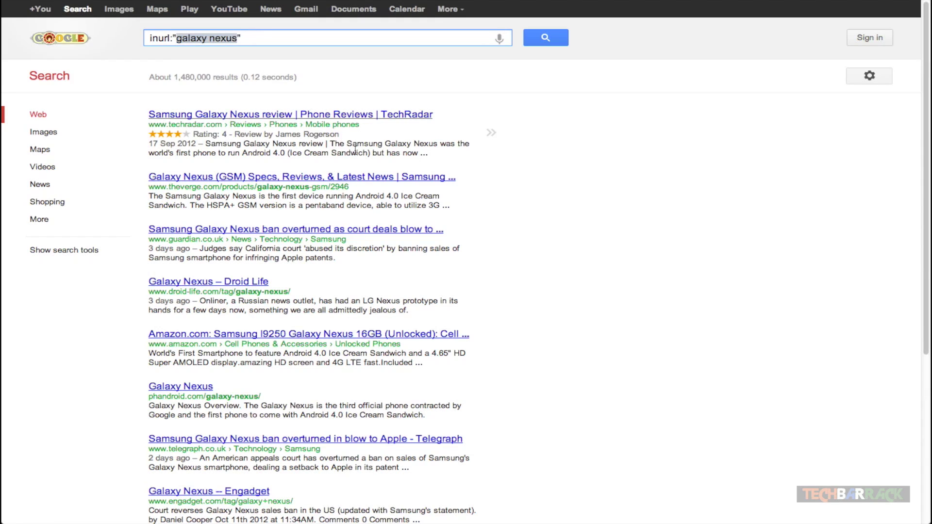
# - Highlight the theverge result's URL and the galaxy-nexus part within it
pyautogui.scroll(-2, 378, 176)
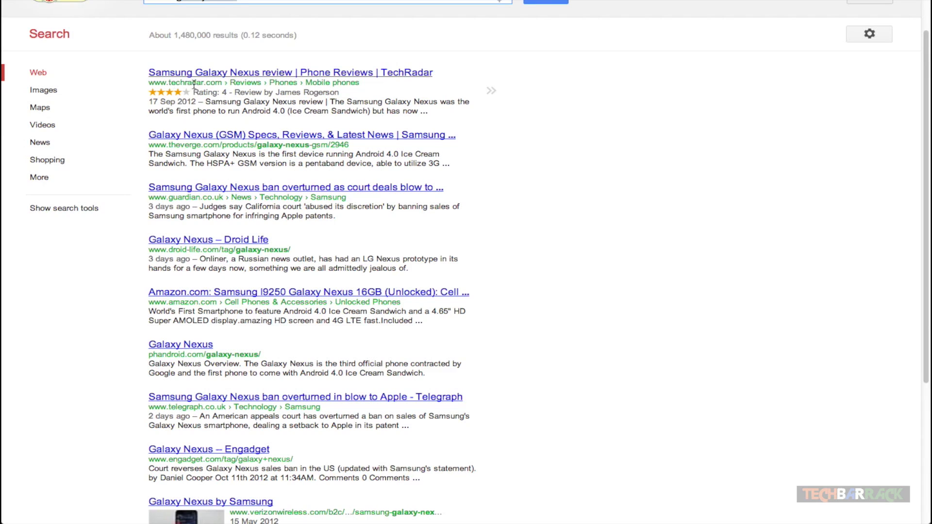
pyautogui.click(362, 146)
pyautogui.moveTo(362, 147); pyautogui.dragTo(163, 146)
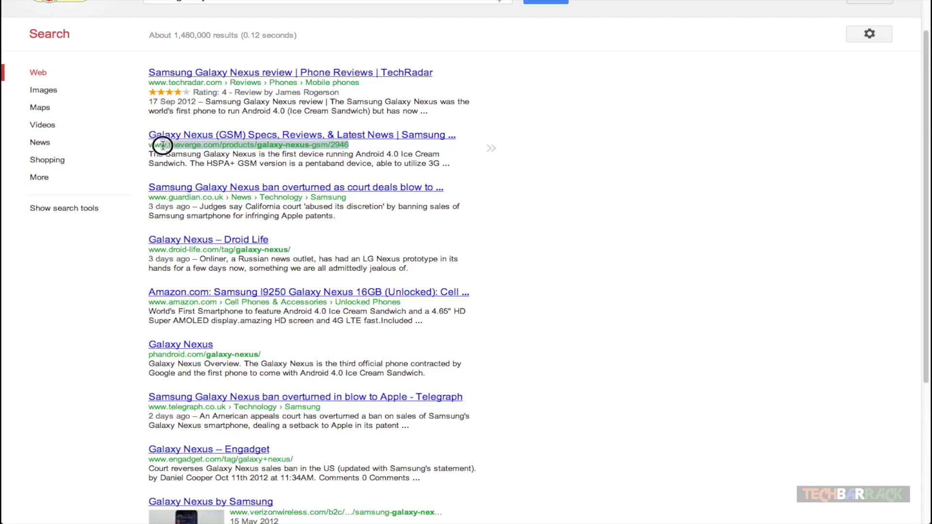
pyautogui.click(278, 148)
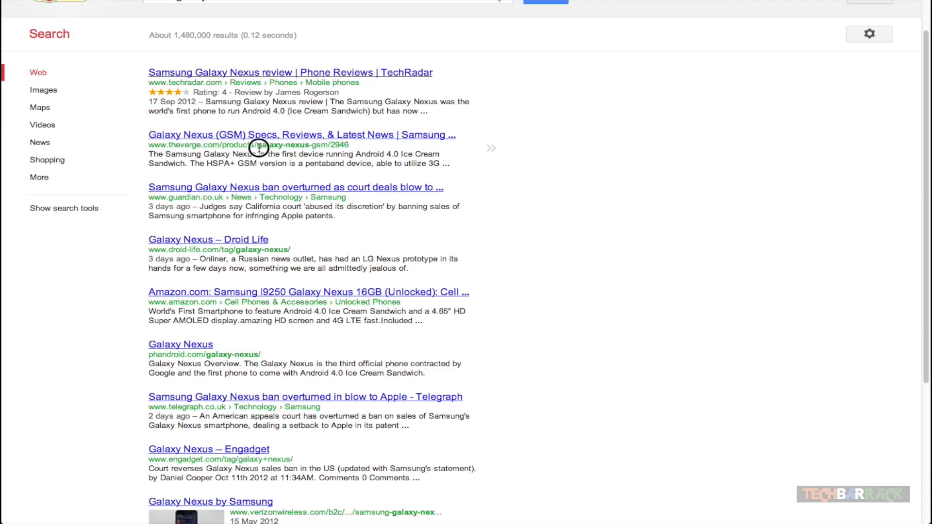
pyautogui.moveTo(259, 148); pyautogui.dragTo(309, 147)
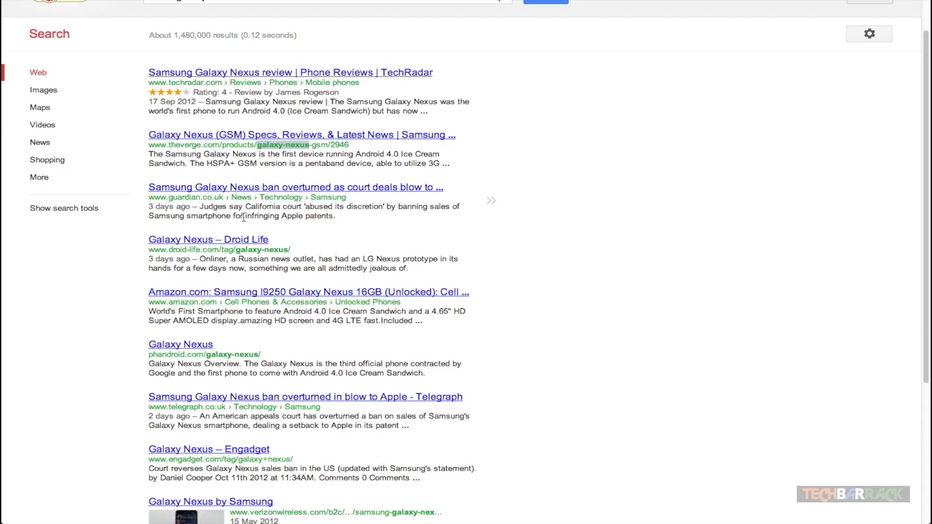
pyautogui.scroll(-5, 243, 217)
pyautogui.scroll(6, 243, 220)
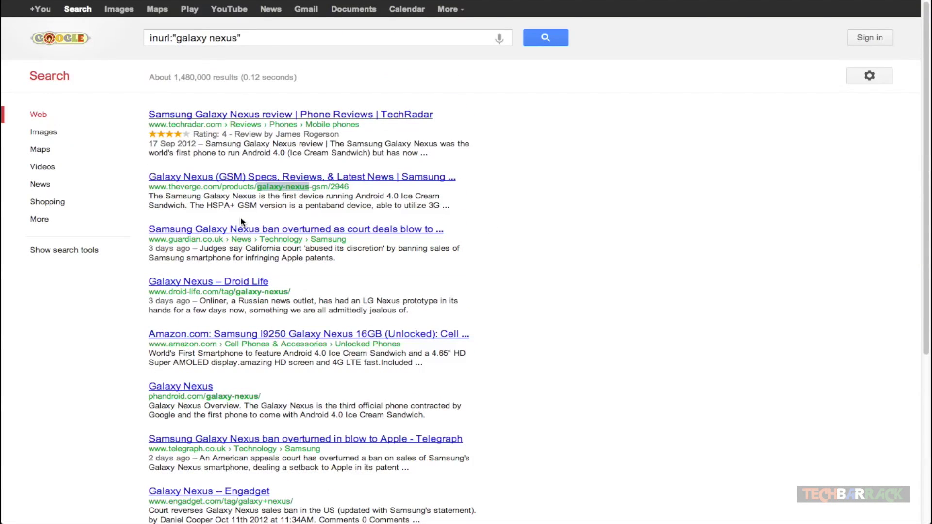
# - Add iphone to the start of the inurl:"galaxy nexus" query
pyautogui.moveTo(248, 37); pyautogui.dragTo(150, 38)
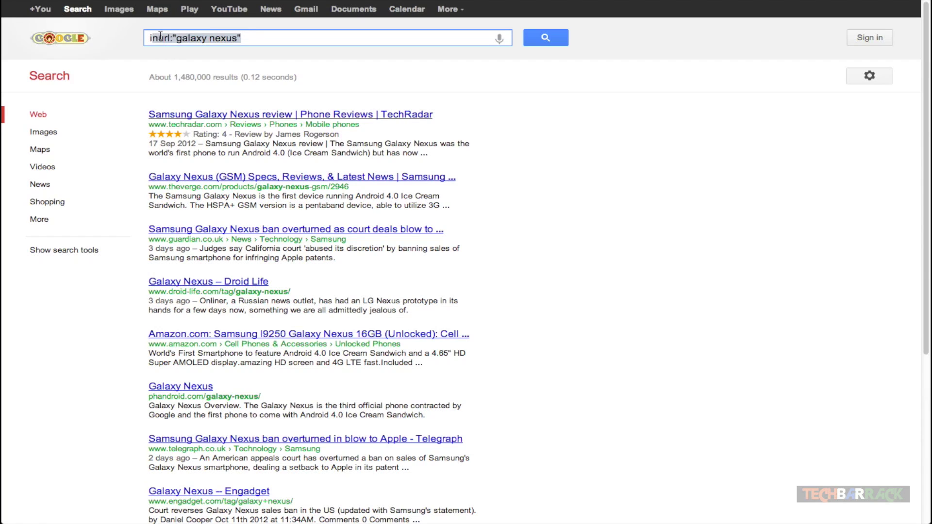
pyautogui.press('Left')
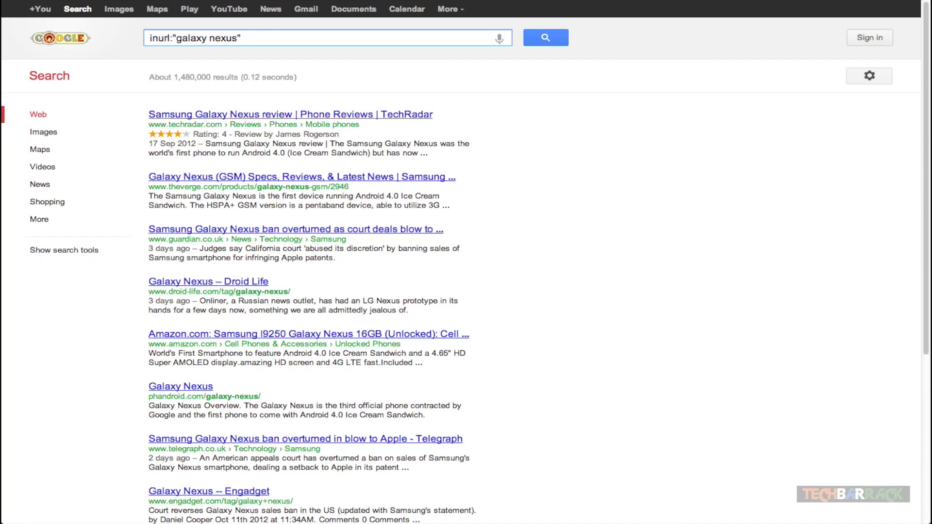
pyautogui.write('iphone')
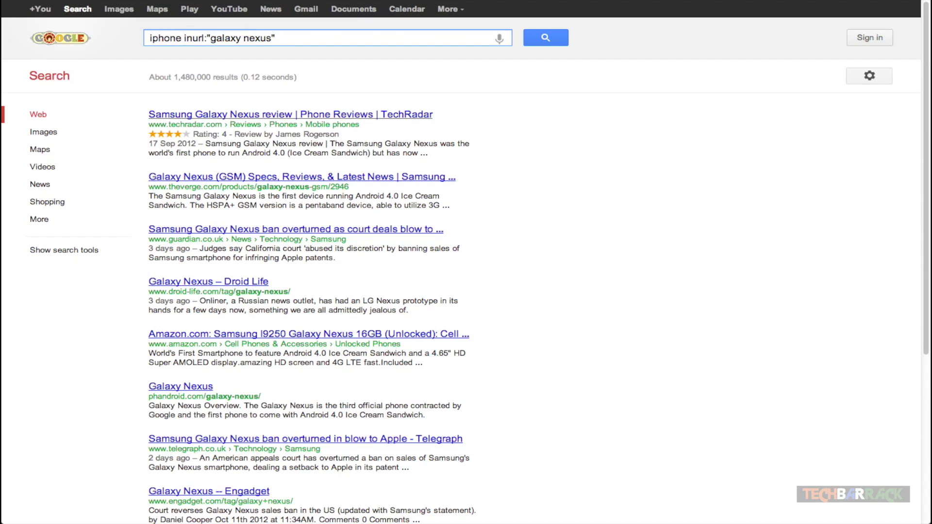
# - Run iphone inurl:"galaxy nexus" and highlight iphone, galaxy nexus and the 649,000 result count
pyautogui.press('Return')
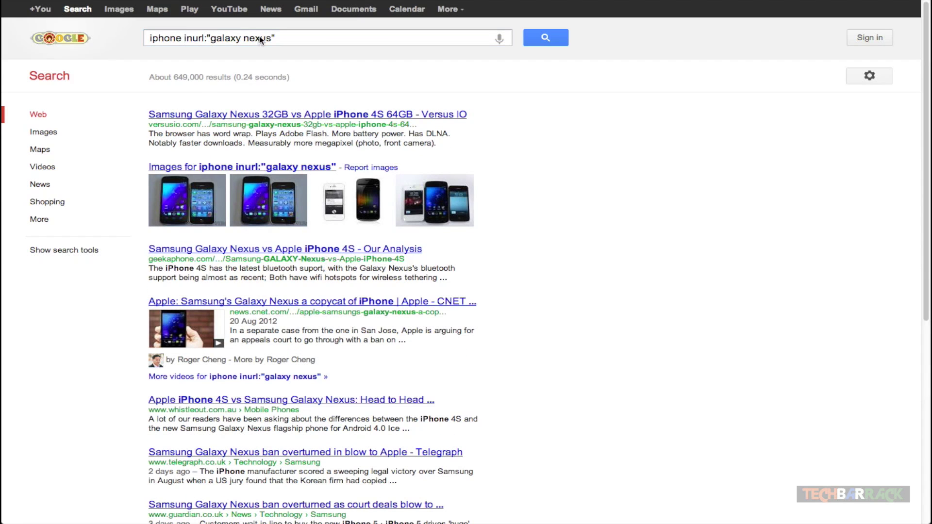
pyautogui.doubleClick(165, 37)
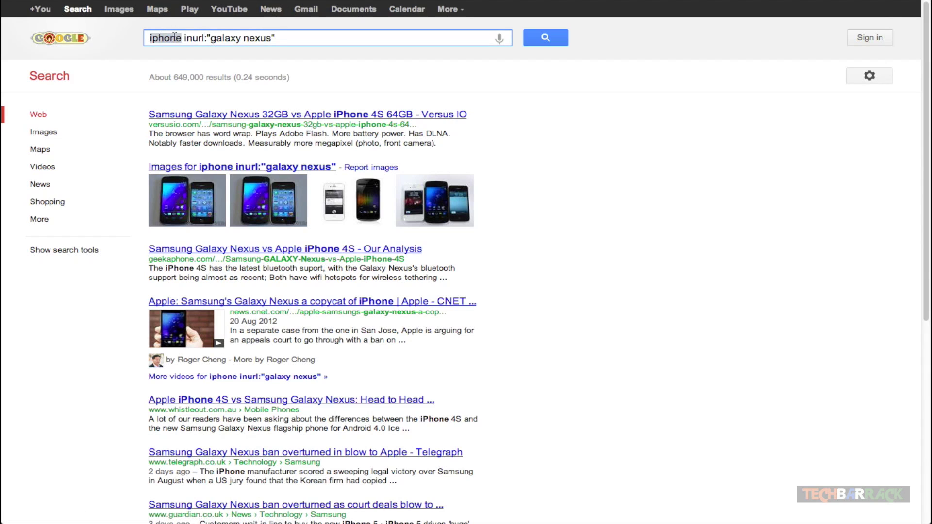
pyautogui.click(491, 110)
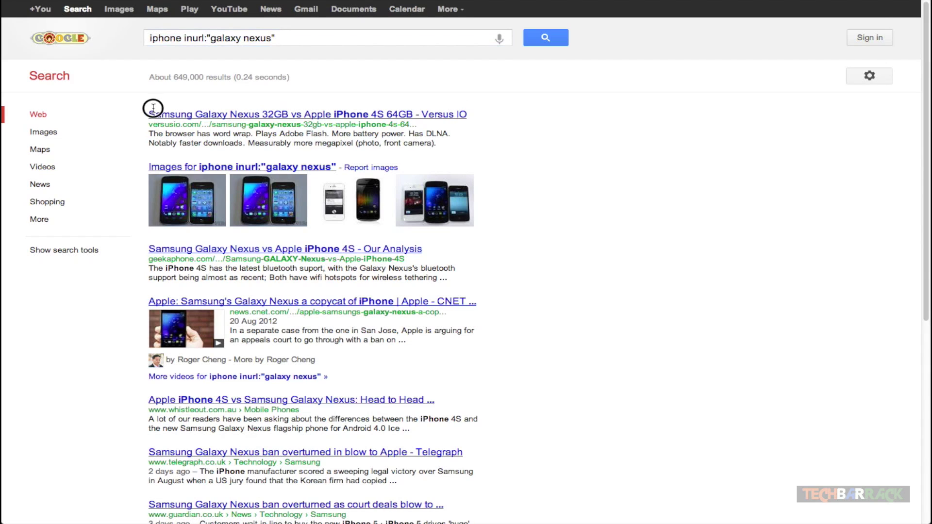
pyautogui.doubleClick(147, 39)
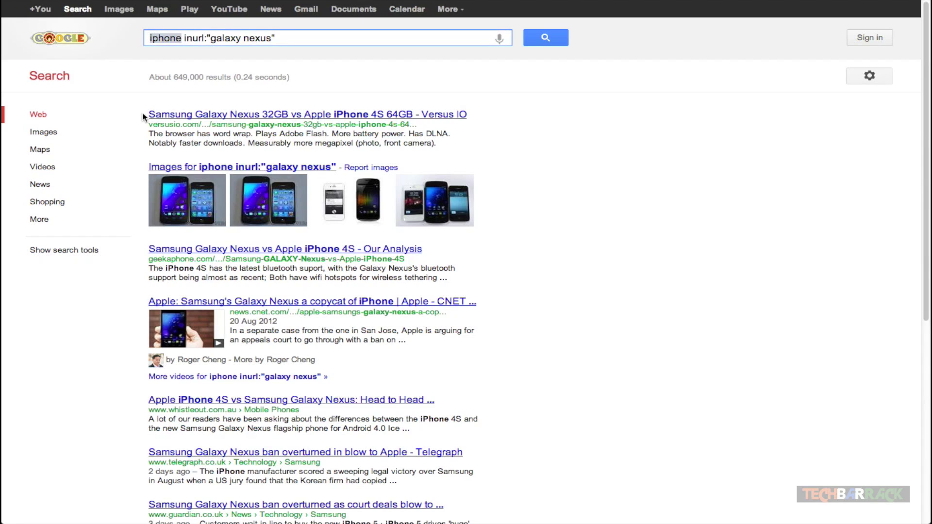
pyautogui.click(151, 124)
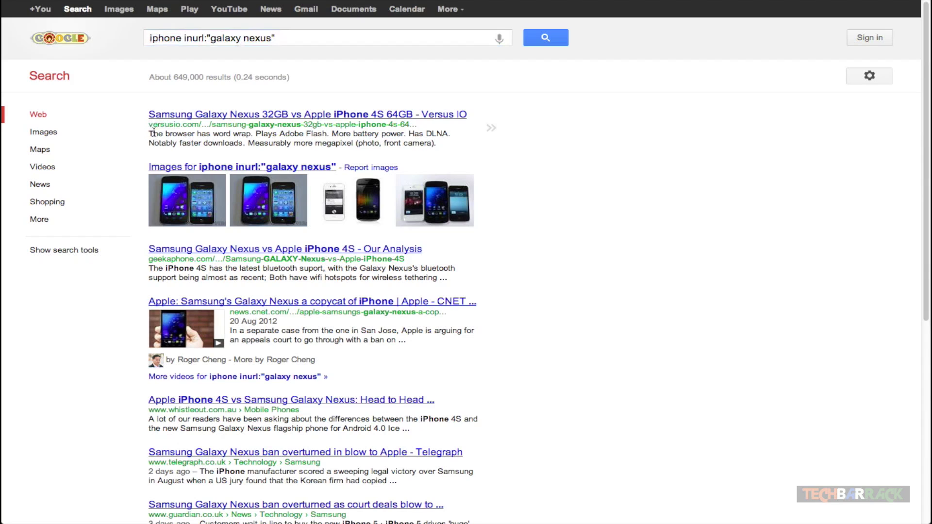
pyautogui.doubleClick(153, 133)
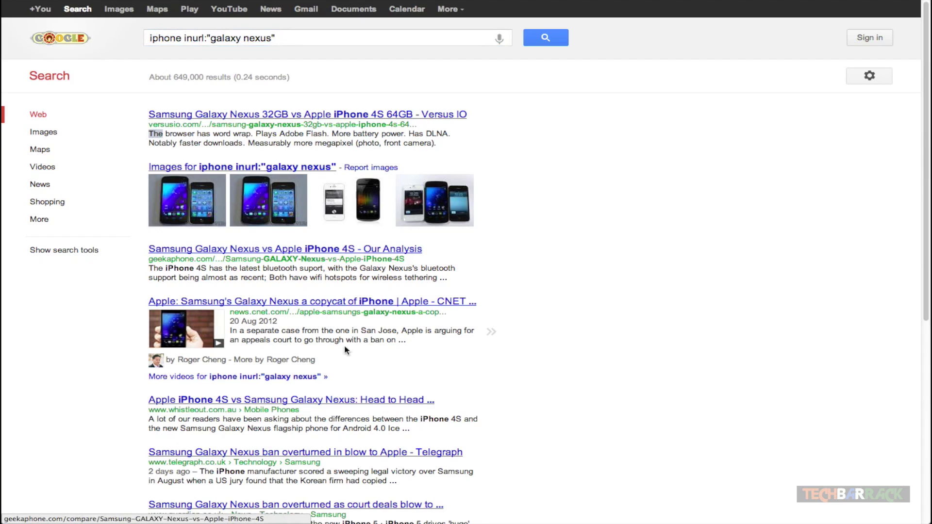
pyautogui.click(280, 36)
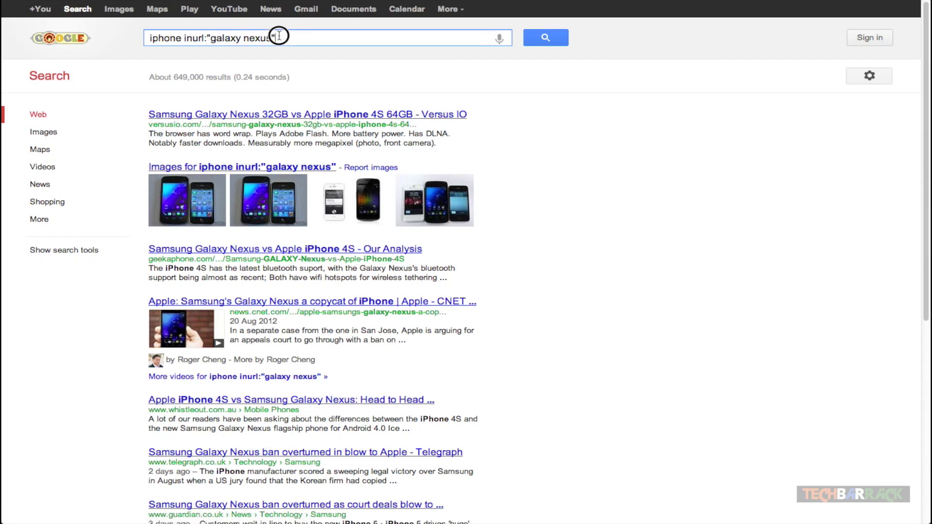
pyautogui.moveTo(279, 35); pyautogui.dragTo(211, 36)
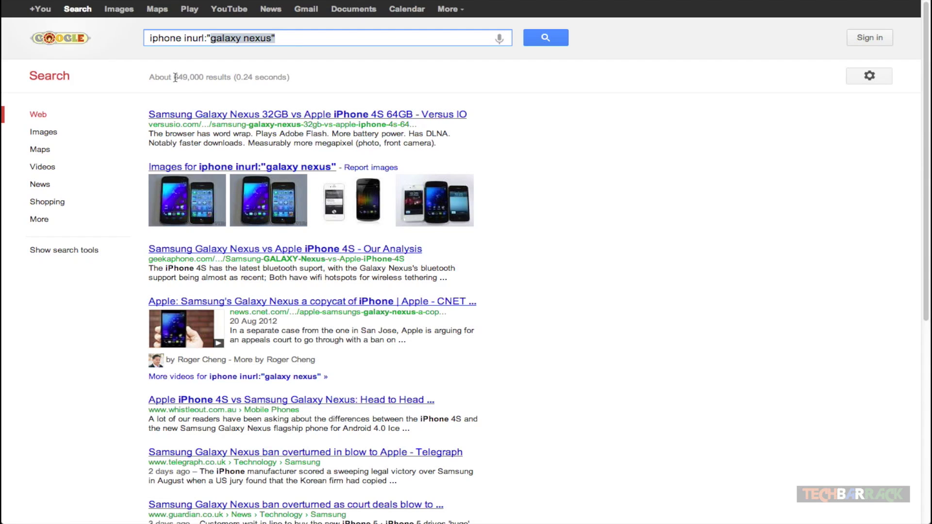
pyautogui.moveTo(175, 76); pyautogui.dragTo(181, 76)
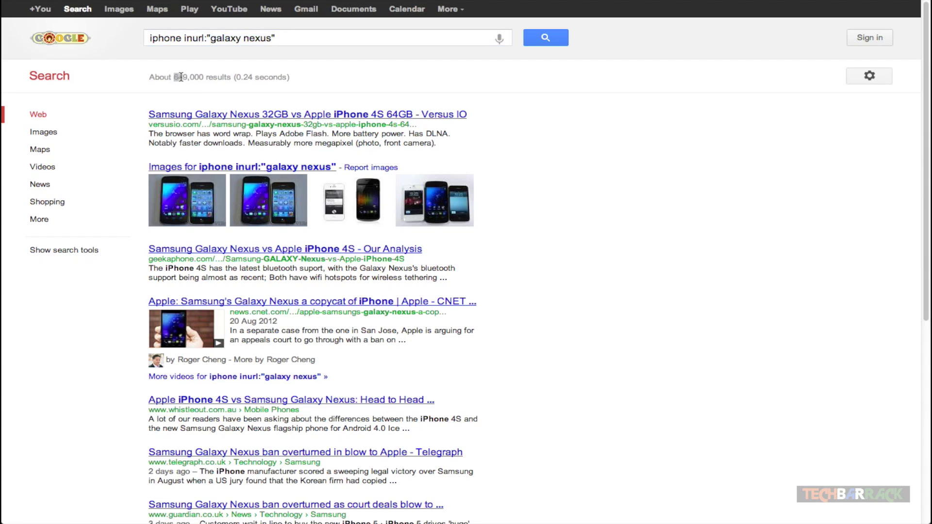